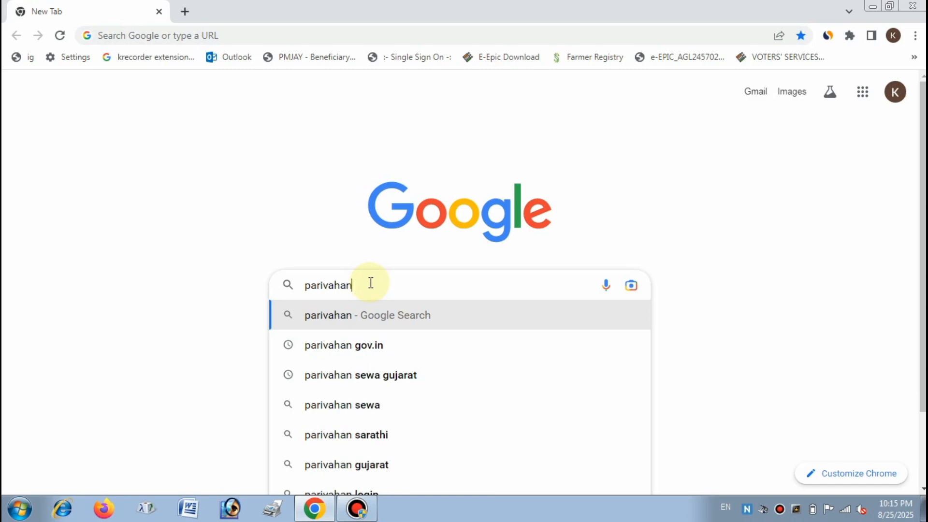
Search Google for parivahan, open the parivahan.gov.in Parivahansewa site and follow its Sarathi mobile number update link
{"action": "key", "text": "Return"}
{"action": "scroll", "coordinate": [371, 283], "scroll_direction": "down", "scroll_amount": 5}
{"action": "scroll", "coordinate": [464, 283], "scroll_direction": "down", "scroll_amount": 2}
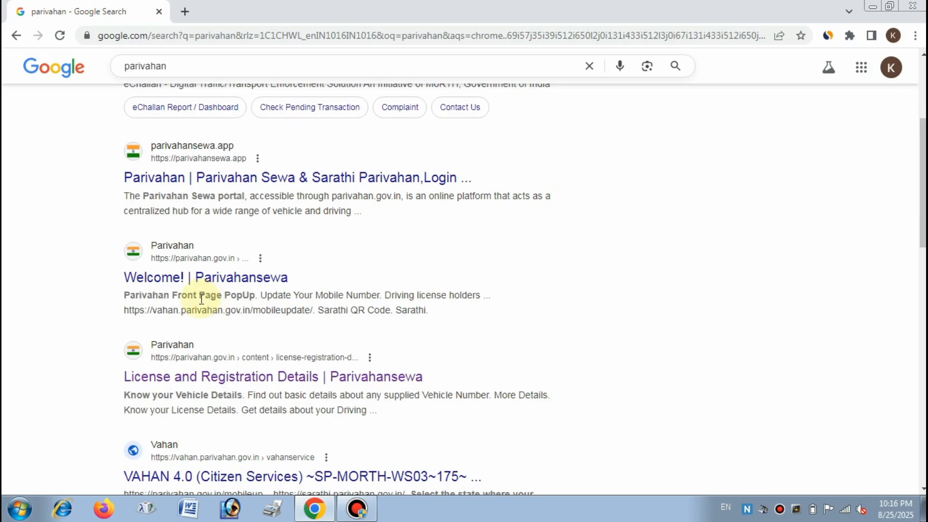
{"action": "left_click", "coordinate": [191, 283]}
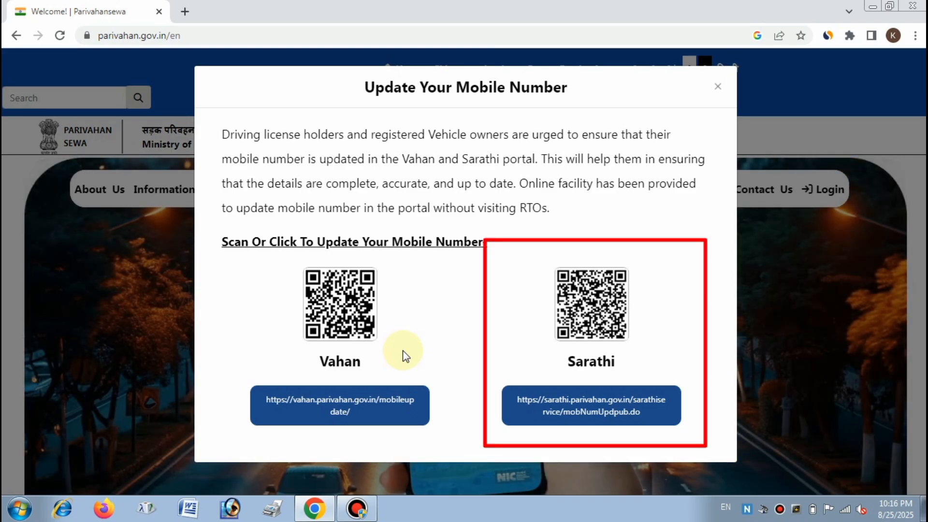
{"action": "left_click", "coordinate": [568, 412]}
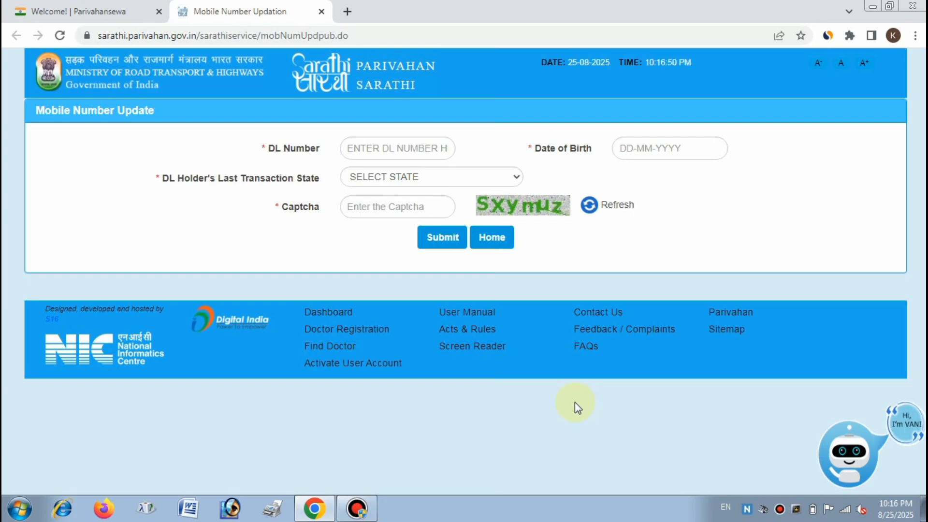
Complete the Mobile Number Update form with the DL number, date of birth, last transaction state GUJARAT and the captcha, and submit it
{"action": "left_click", "coordinate": [398, 149]}
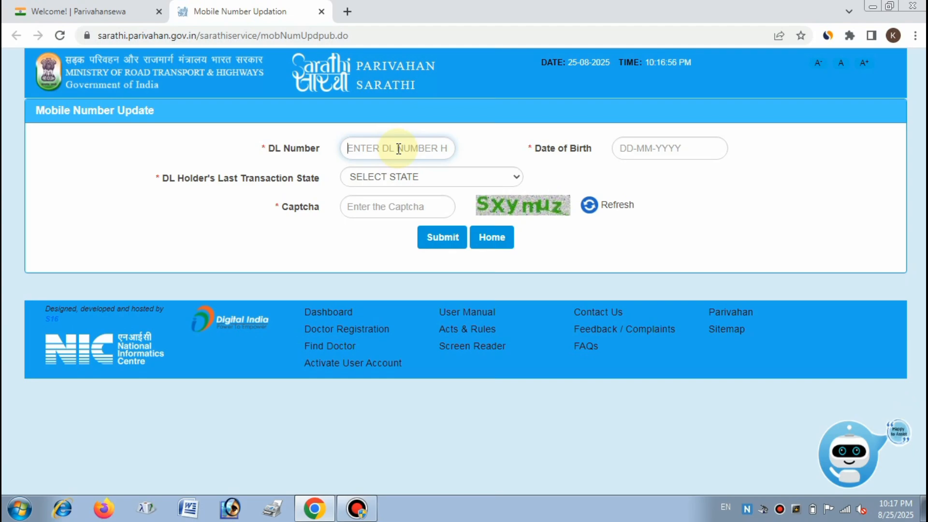
{"action": "left_click", "coordinate": [629, 147]}
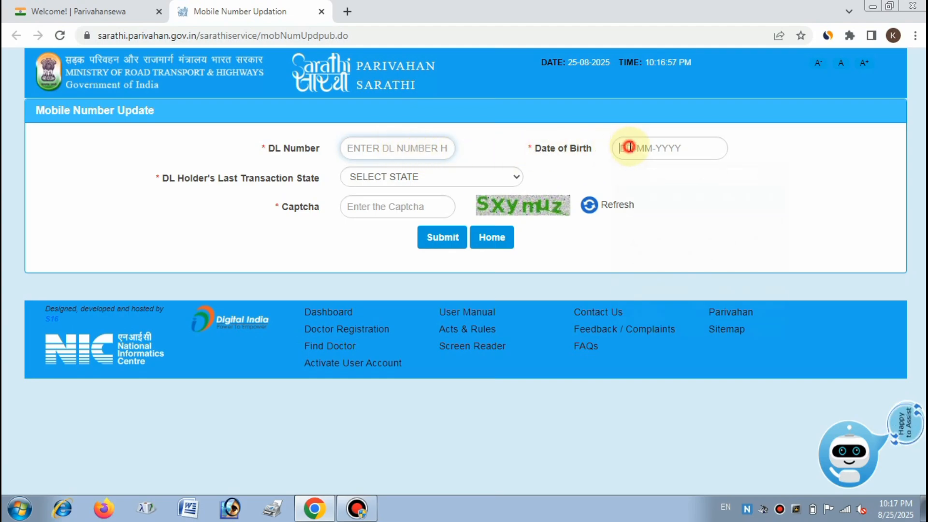
{"action": "left_click", "coordinate": [461, 178]}
{"action": "left_click", "coordinate": [461, 179]}
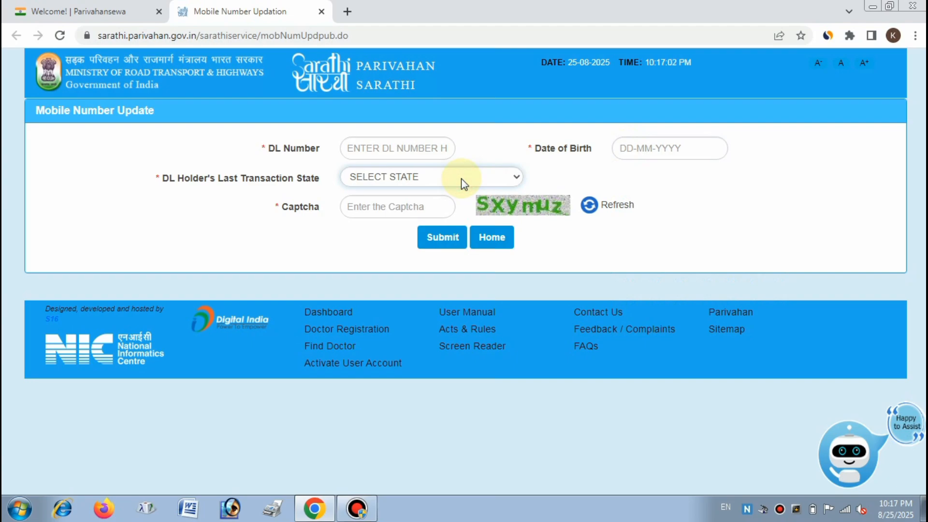
{"action": "left_click", "coordinate": [461, 178]}
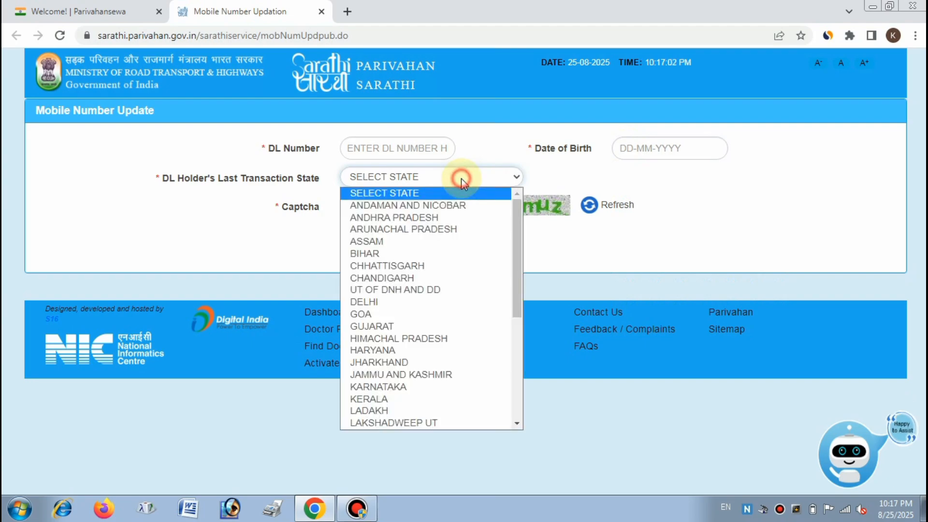
{"action": "left_click", "coordinate": [409, 328]}
{"action": "left_click", "coordinate": [389, 204]}
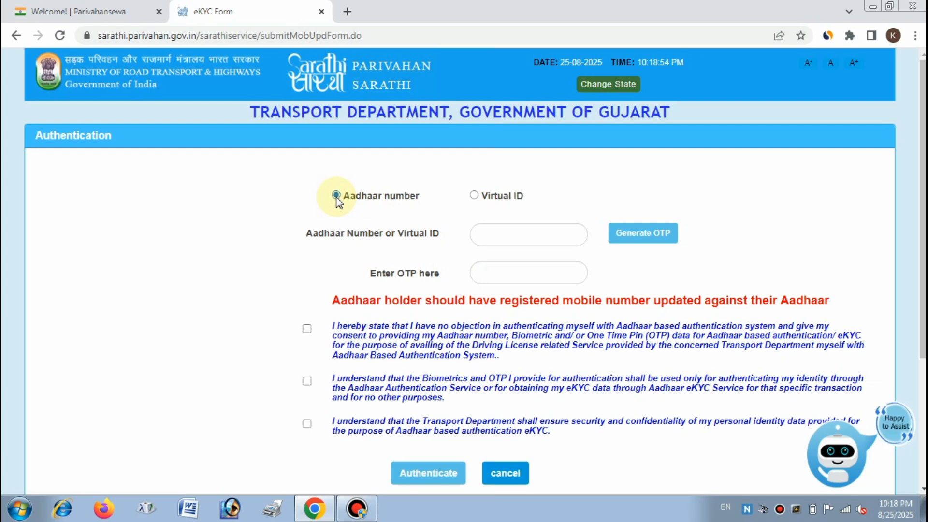
Enter the holder's Aadhaar number for authentication and generate an OTP
{"action": "left_click", "coordinate": [513, 223]}
{"action": "left_click", "coordinate": [513, 222]}
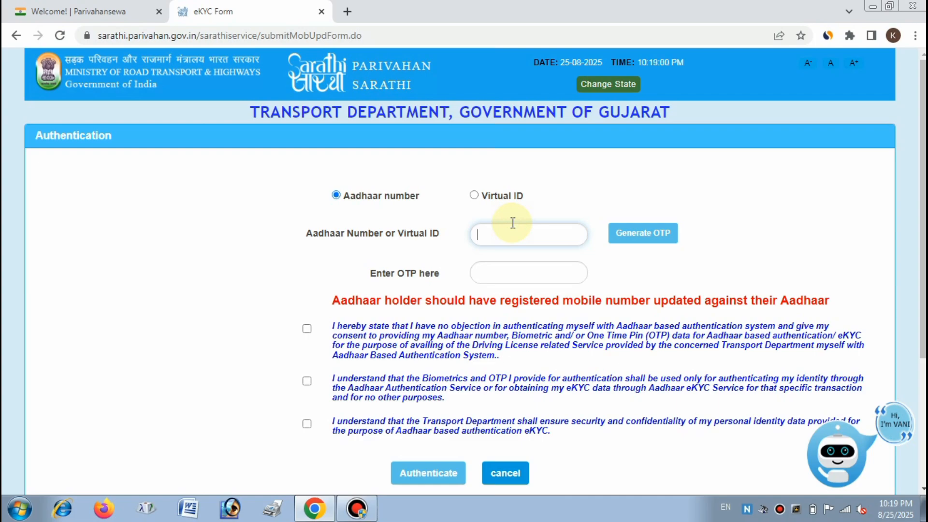
{"action": "type", "text": "••••"}
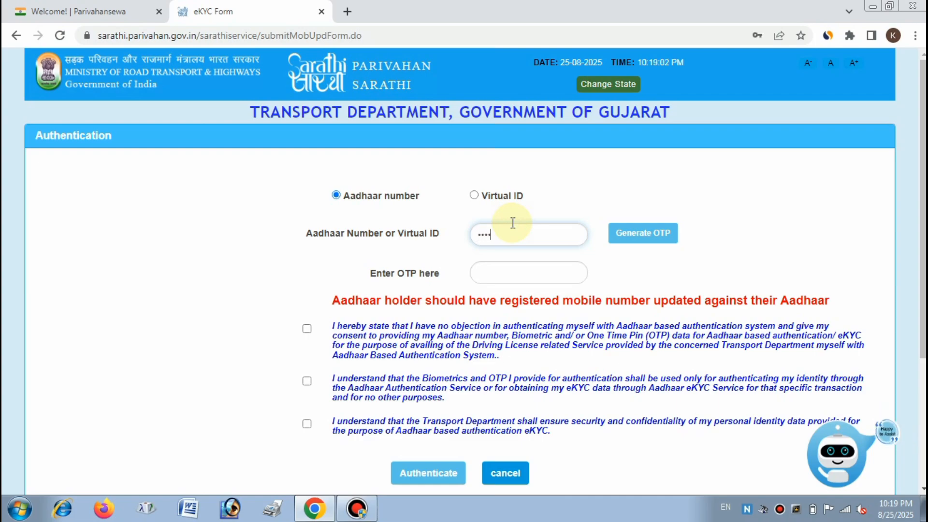
{"action": "type", "text": "••"}
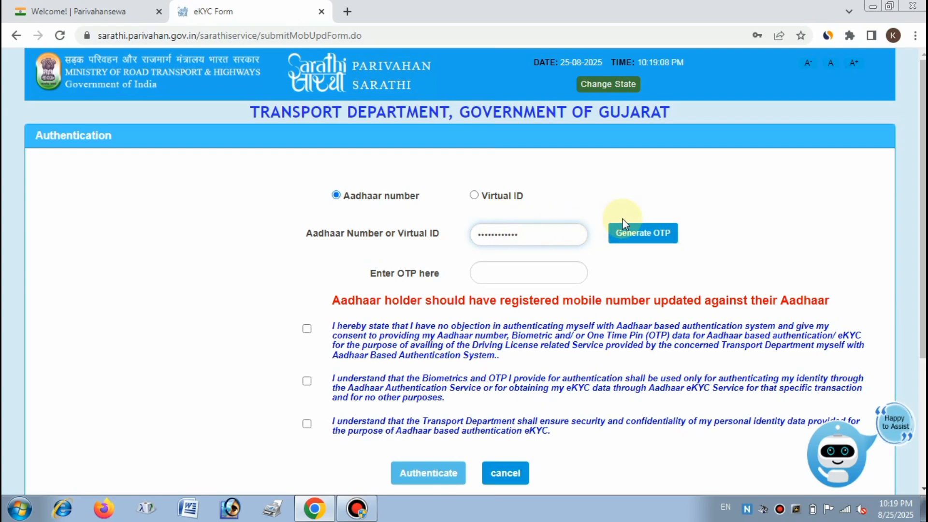
{"action": "left_click", "coordinate": [633, 235]}
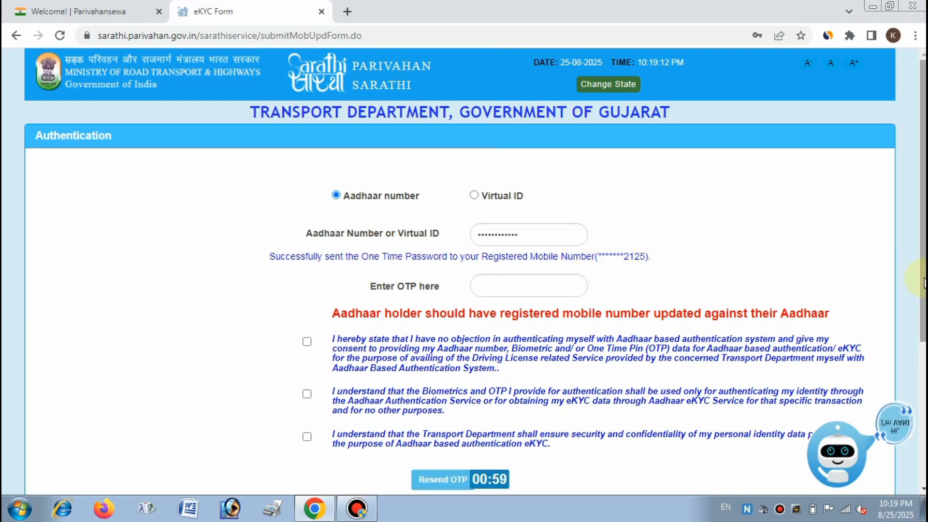
Enter the Aadhaar OTP, accept all three consent declarations and authenticate
{"action": "scroll", "coordinate": [647, 211], "scroll_direction": "down", "scroll_amount": 2}
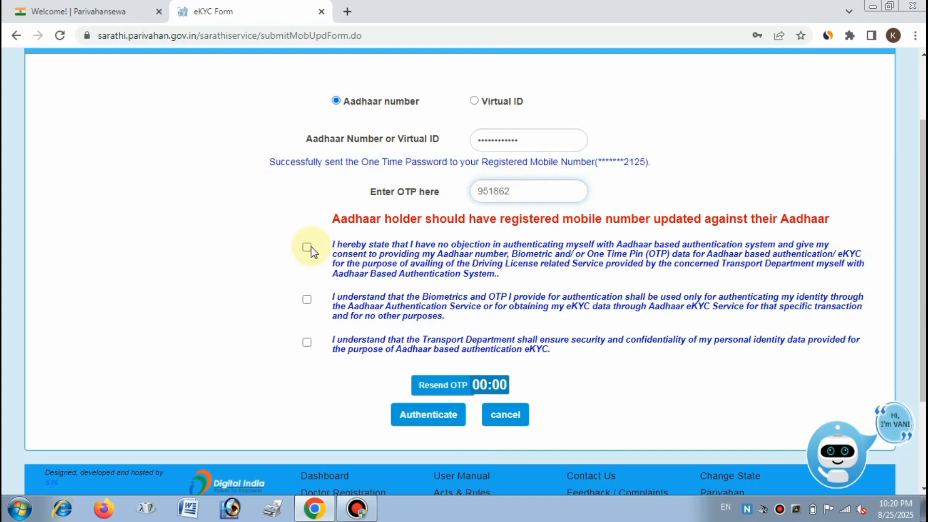
{"action": "left_click", "coordinate": [307, 248]}
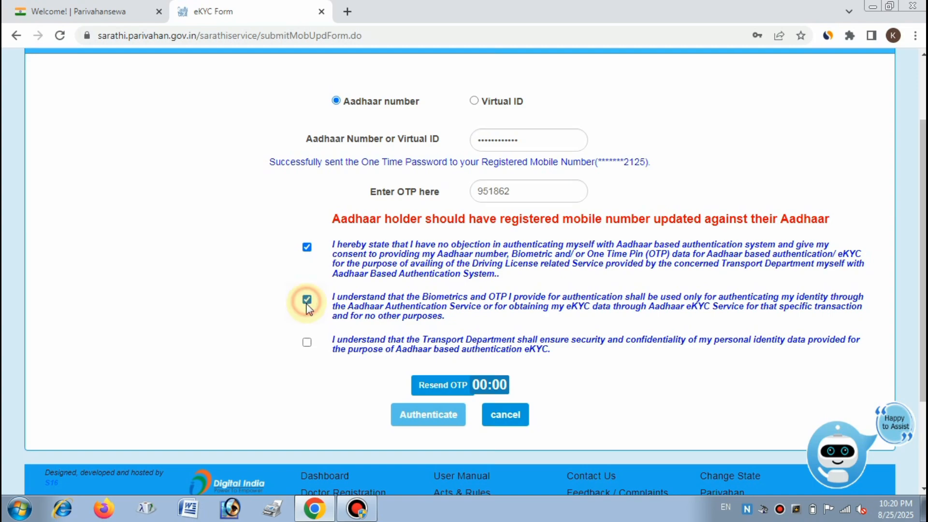
{"action": "left_click", "coordinate": [307, 342]}
{"action": "left_click", "coordinate": [420, 425]}
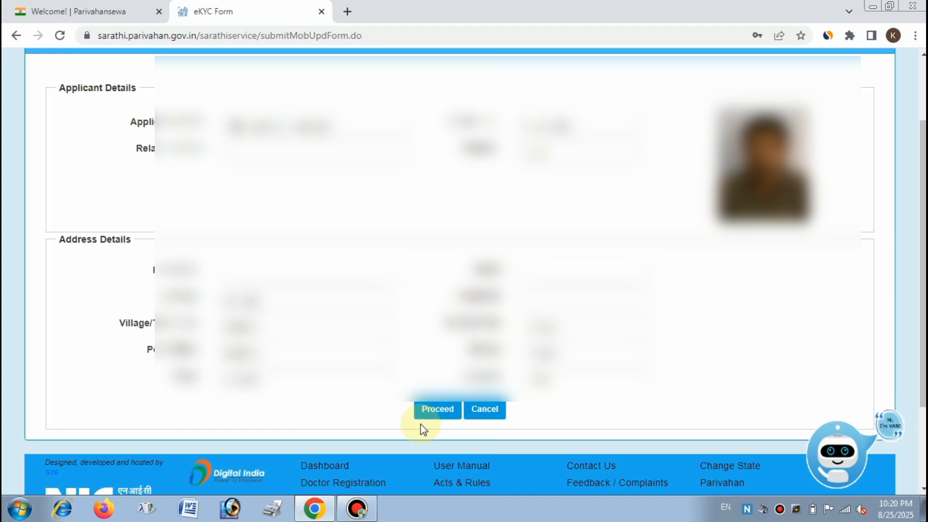
Proceed past the applicant and license holder details, and submit the new mobile number in both the new and confirm fields
{"action": "left_click", "coordinate": [440, 415]}
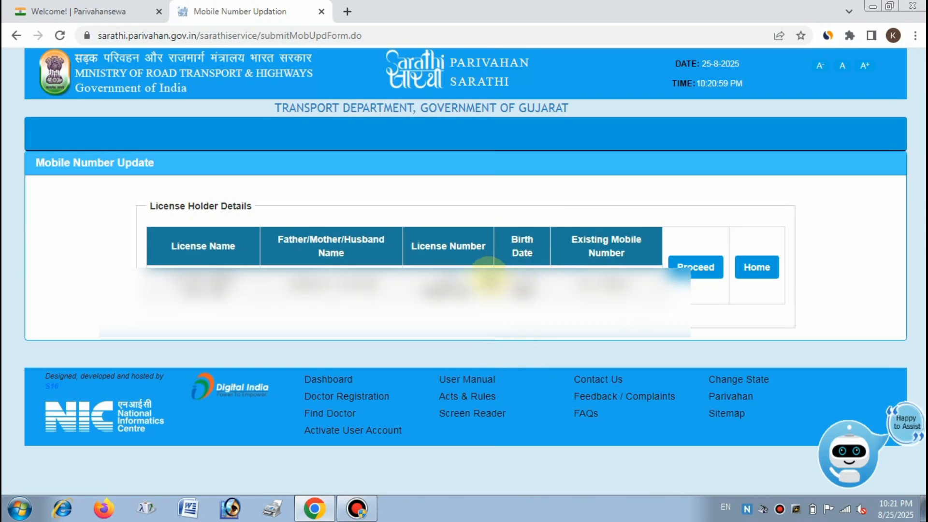
{"action": "left_click", "coordinate": [696, 268]}
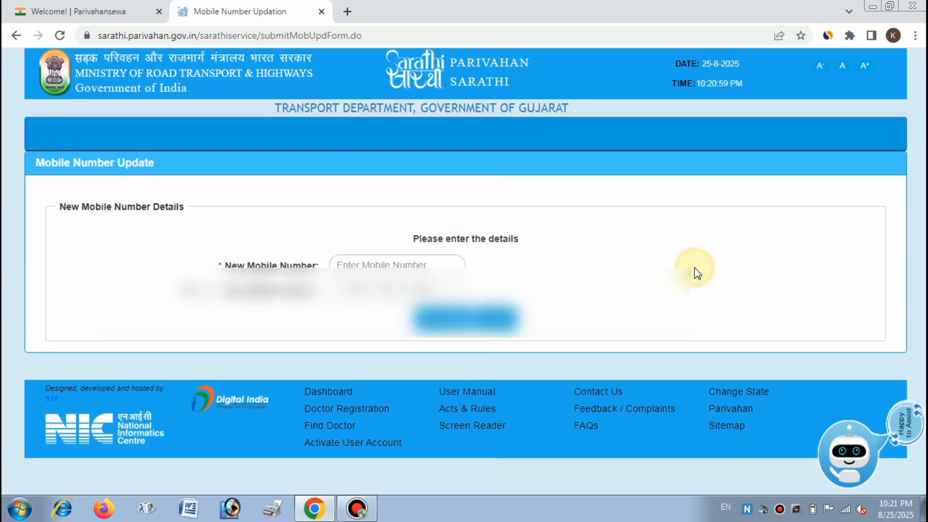
{"action": "left_click", "coordinate": [377, 259]}
{"action": "left_click", "coordinate": [372, 295]}
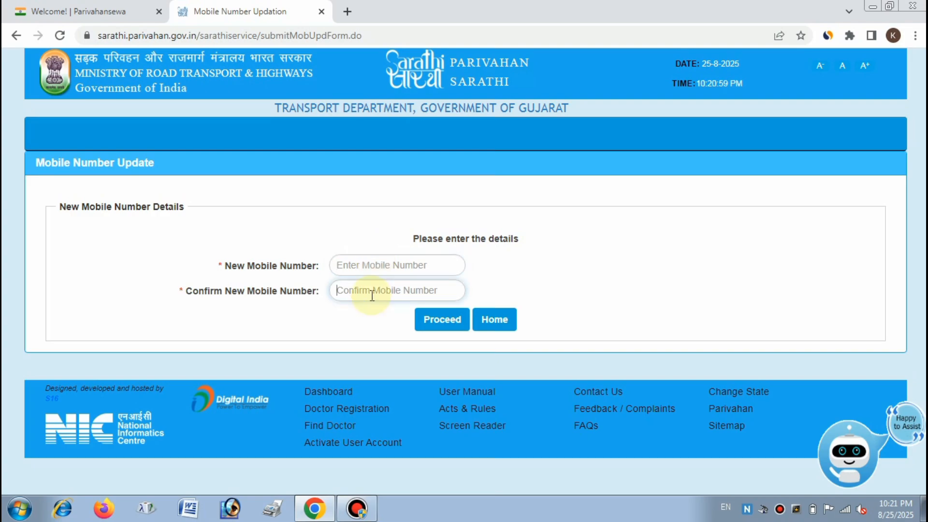
{"action": "left_click", "coordinate": [369, 262]}
{"action": "type", "text": "9"}
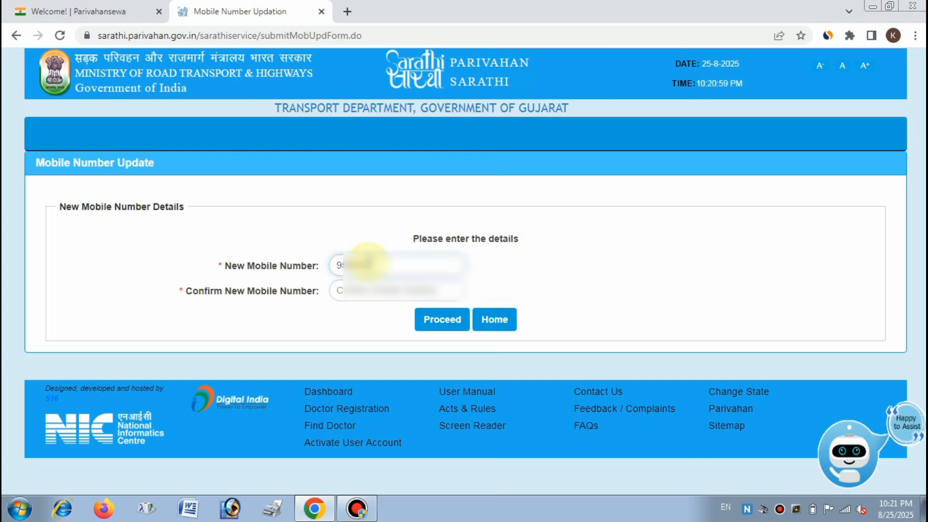
{"action": "type", "text": "•••"}
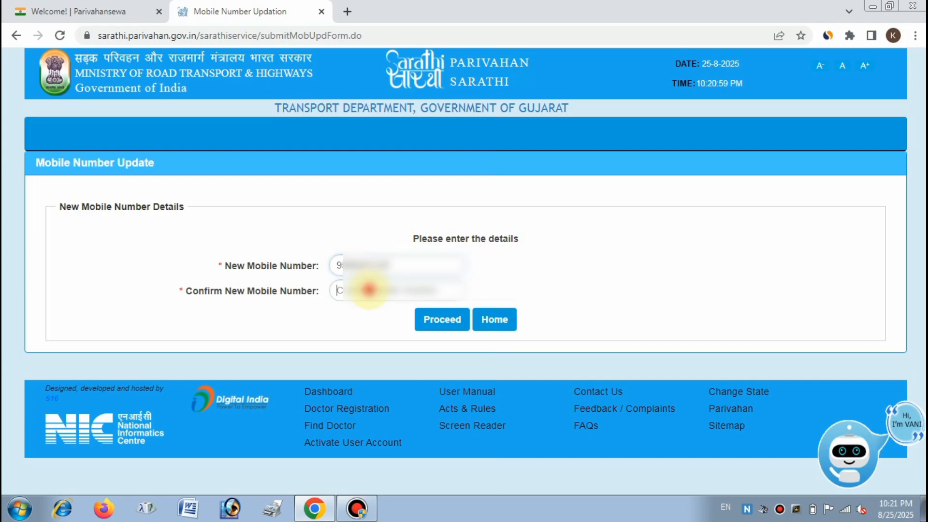
{"action": "left_click", "coordinate": [370, 289]}
{"action": "type", "text": "95••••••••"}
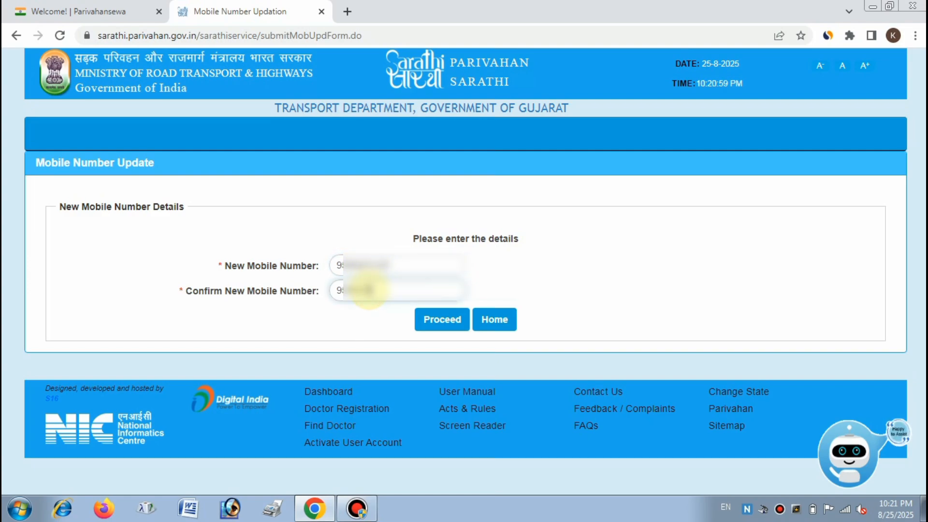
{"action": "left_click", "coordinate": [438, 329]}
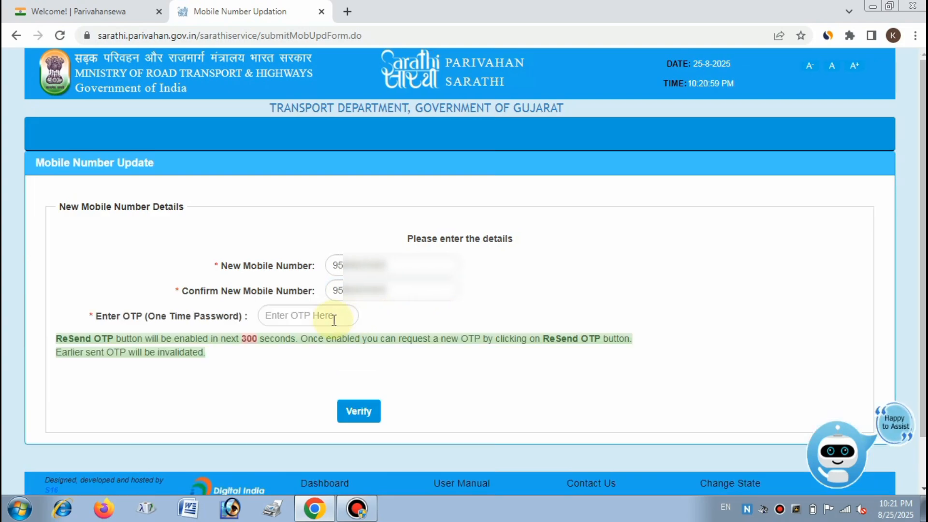
Enter and verify the OTP sent to the new mobile number, and proceed with the update
{"action": "left_click", "coordinate": [330, 318]}
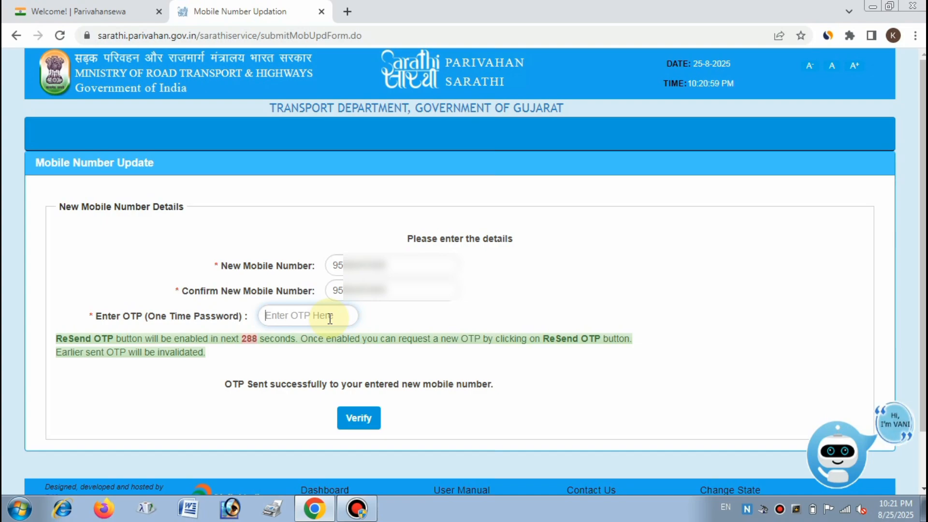
{"action": "left_click", "coordinate": [356, 417]}
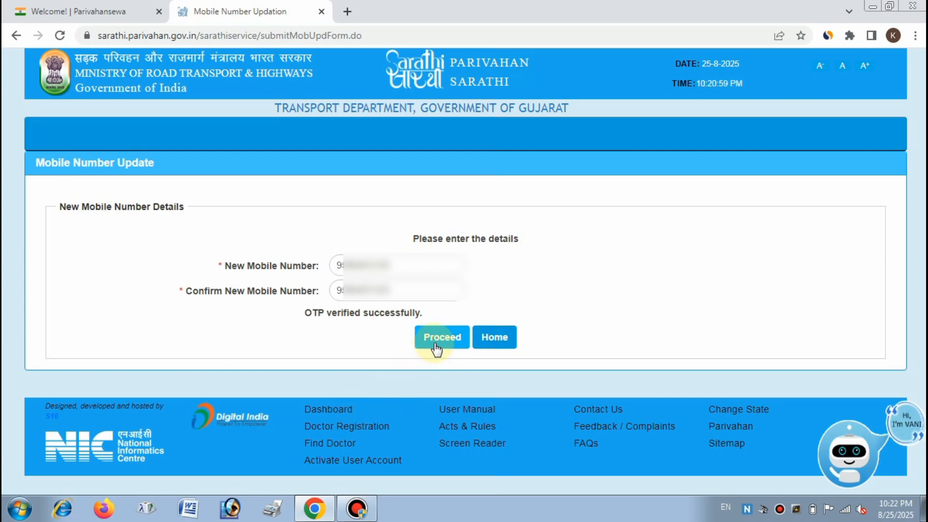
{"action": "left_click", "coordinate": [435, 344]}
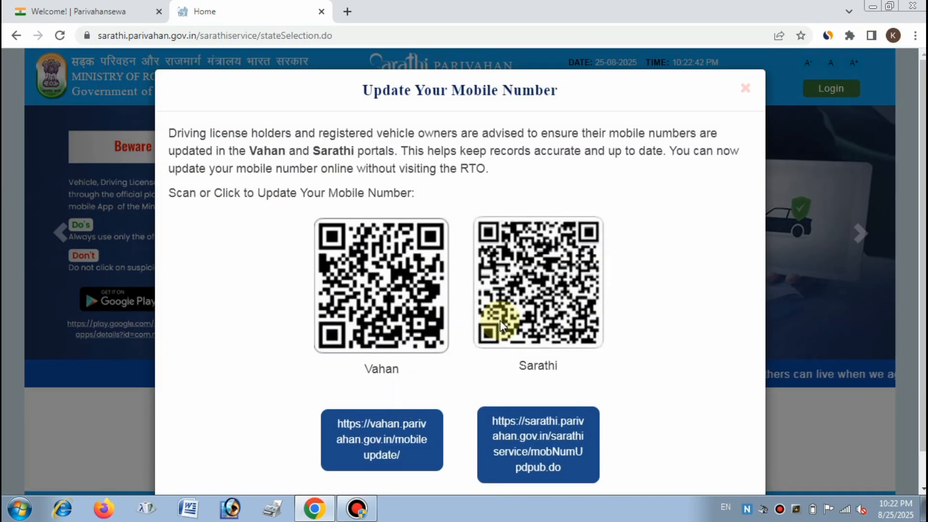
Close the Update Your Mobile Number pop-up on the Sarathi home page
{"action": "left_click", "coordinate": [747, 90]}
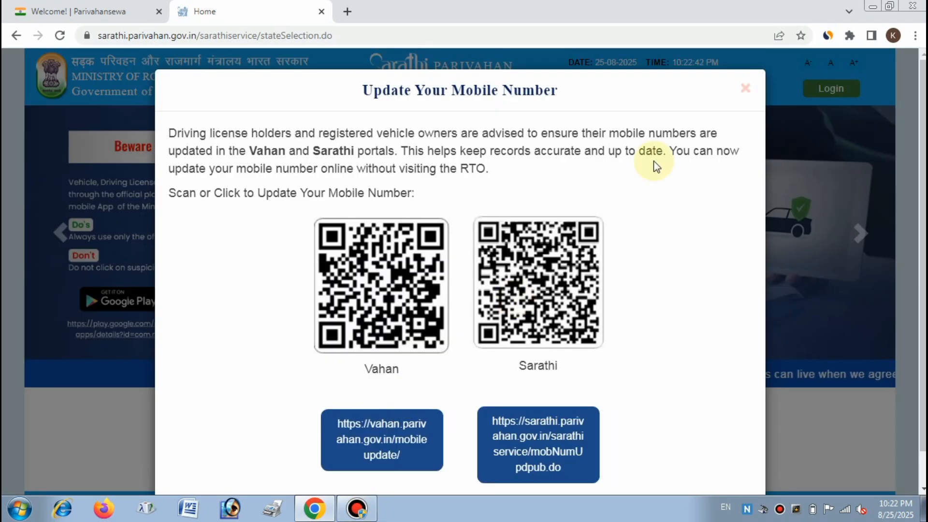
{"action": "left_click", "coordinate": [747, 90]}
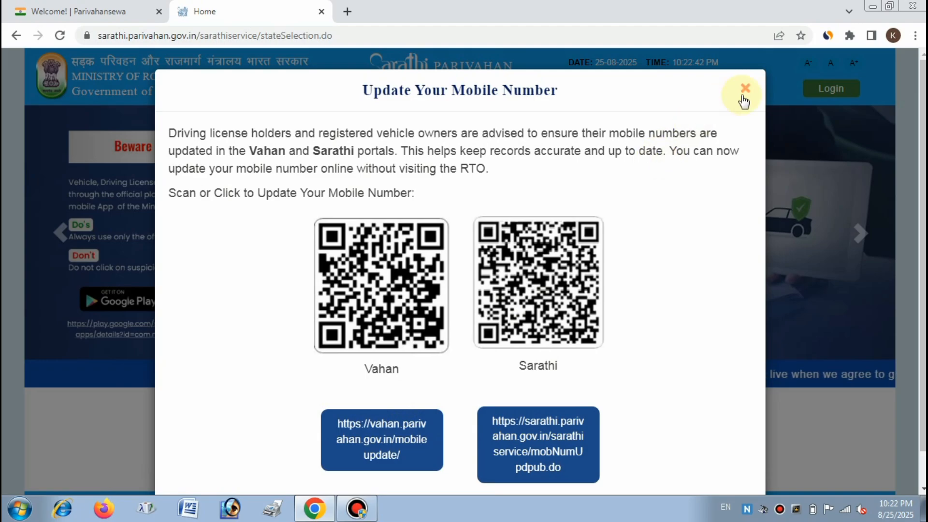
{"action": "left_click", "coordinate": [747, 90]}
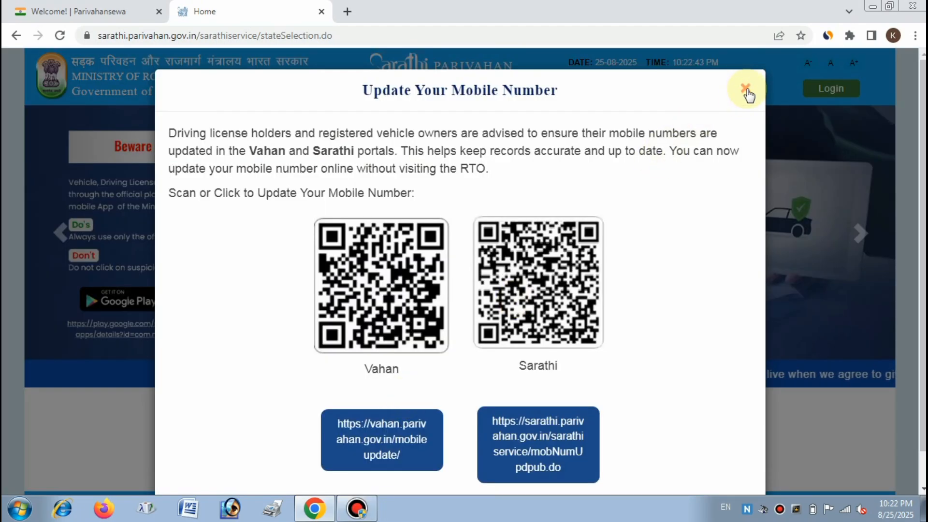
{"action": "left_click", "coordinate": [747, 90]}
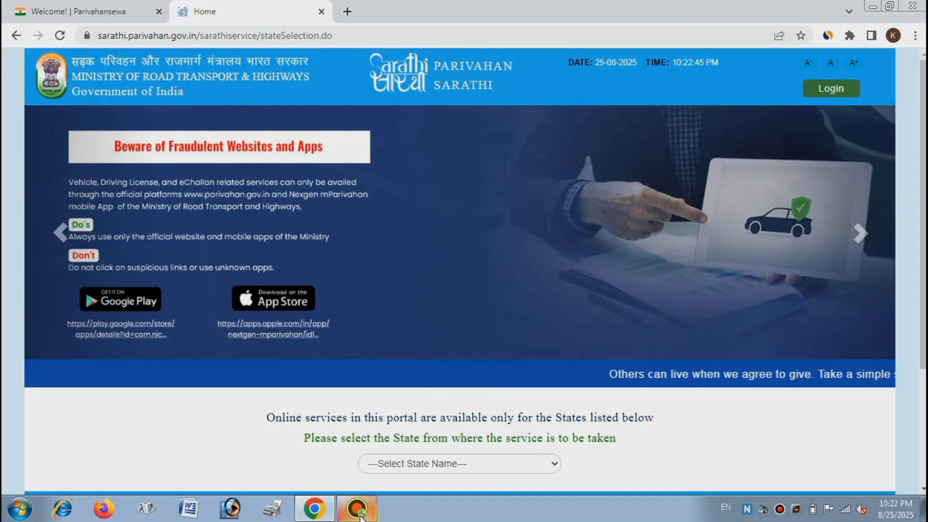